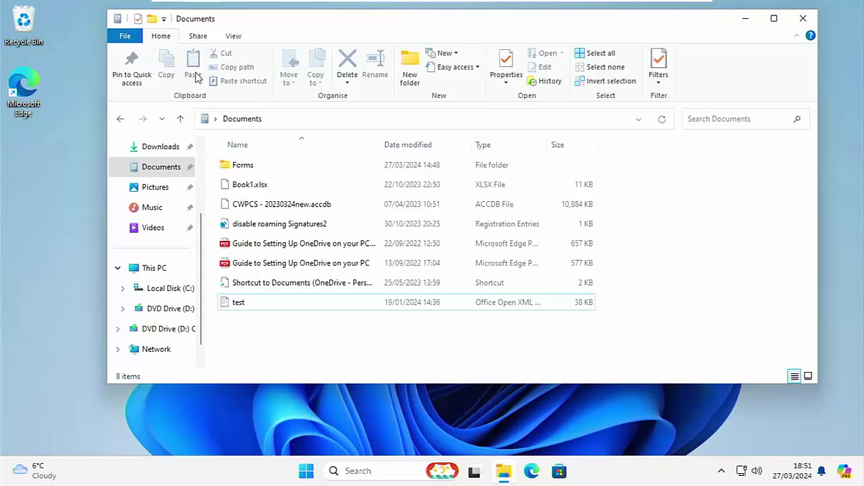
Browse the Share, View and Home ribbon tabs and open the test file's context menu.
click(198, 38)
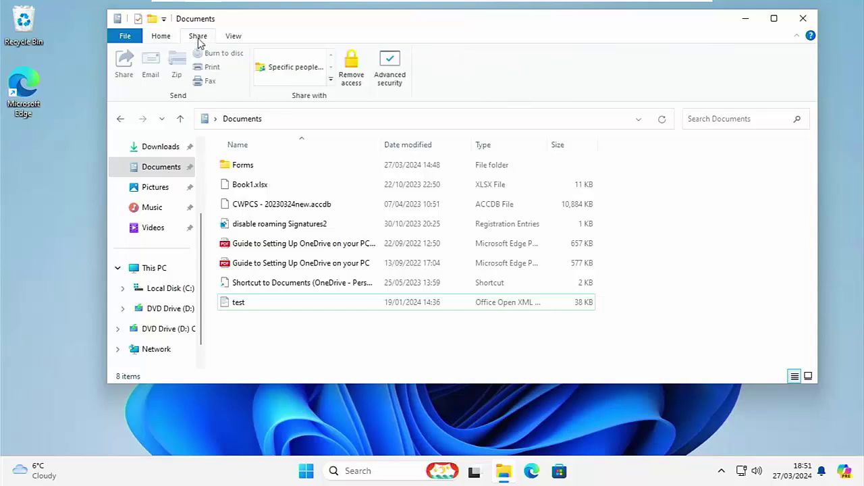
click(235, 38)
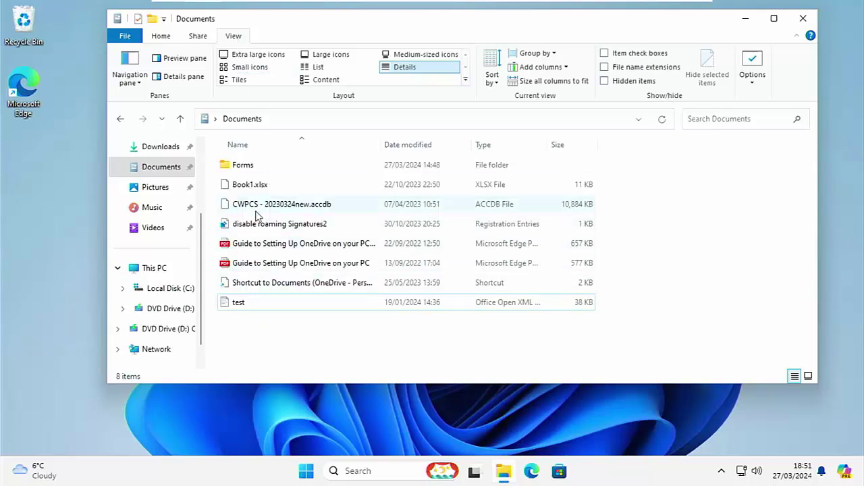
right_click(233, 307)
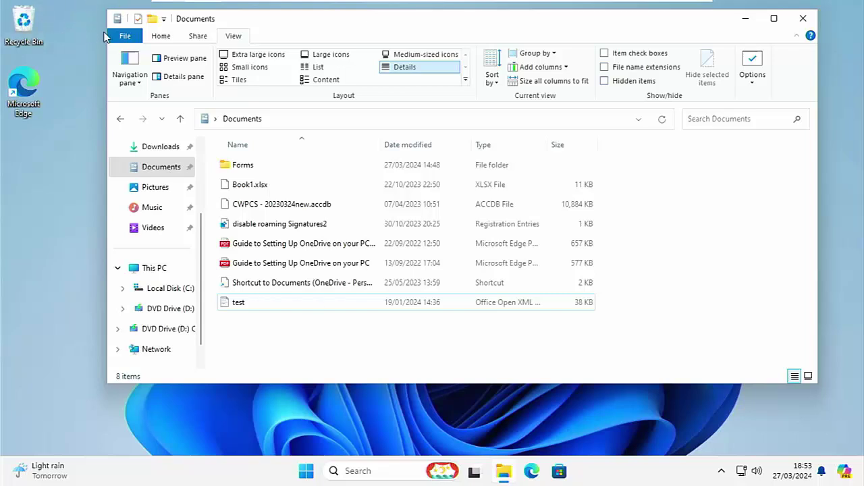
click(172, 40)
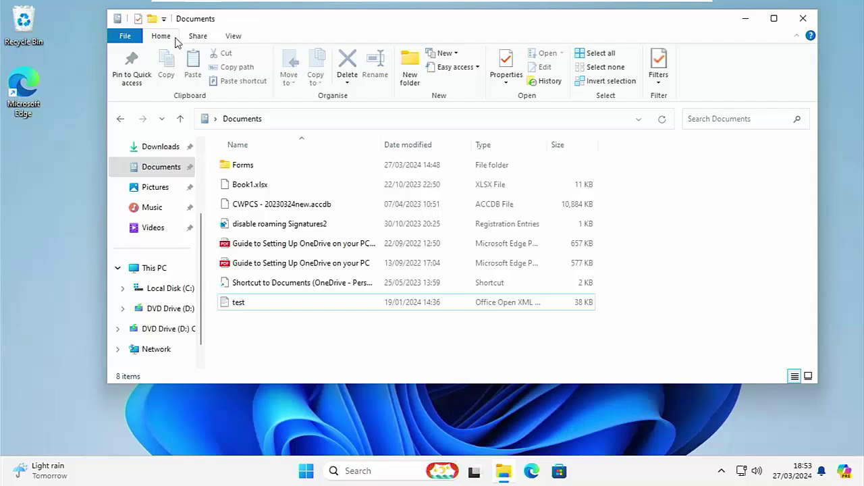
click(196, 35)
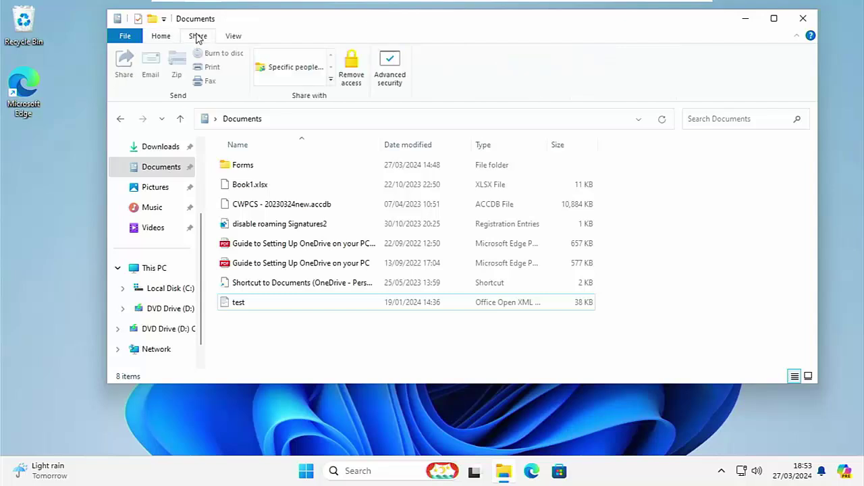
click(236, 34)
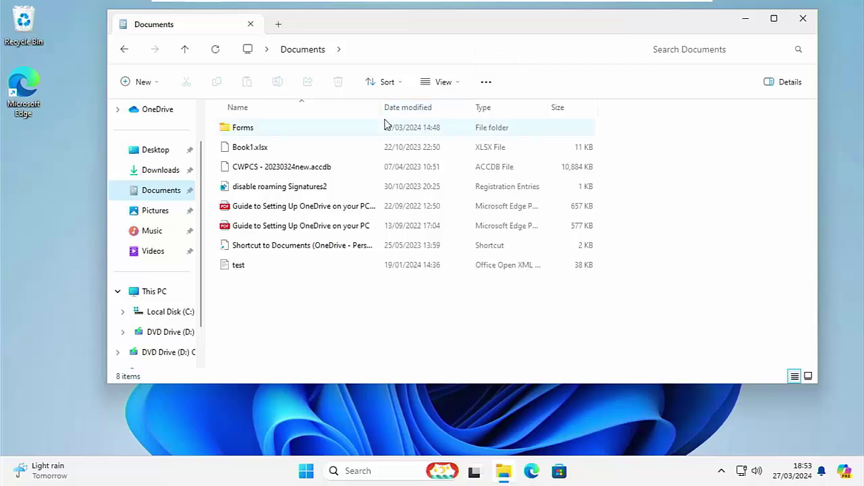
Inspect the test file's context menu, expand it with Show more options, then dismiss it.
click(232, 267)
right_click(225, 266)
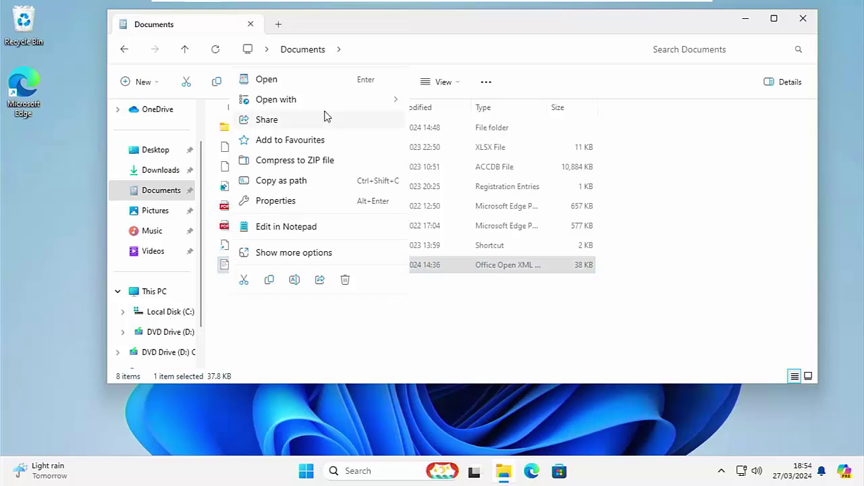
click(270, 255)
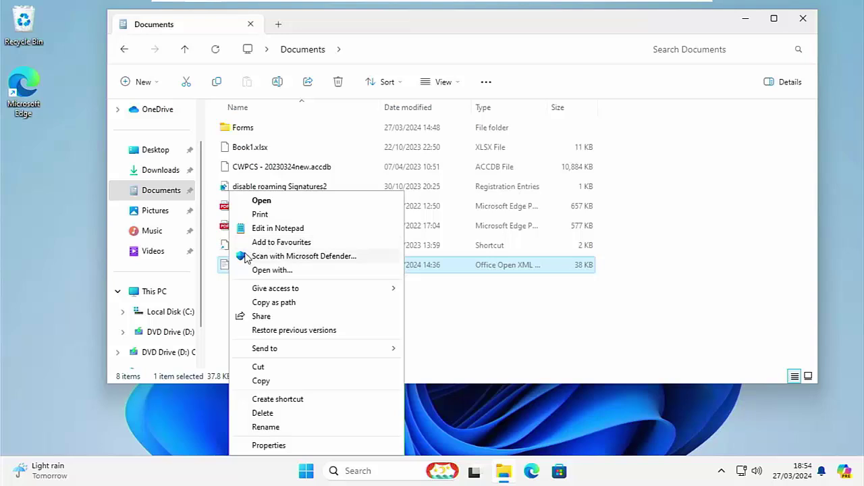
click(214, 299)
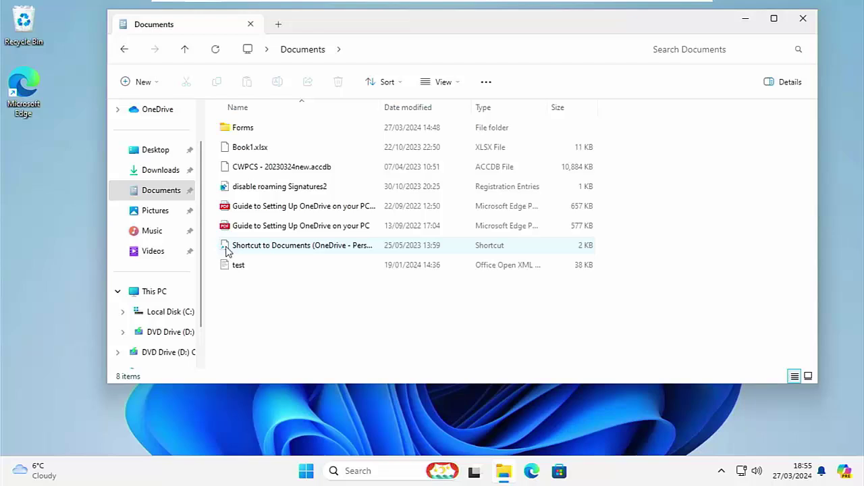
click(224, 265)
right_click(223, 265)
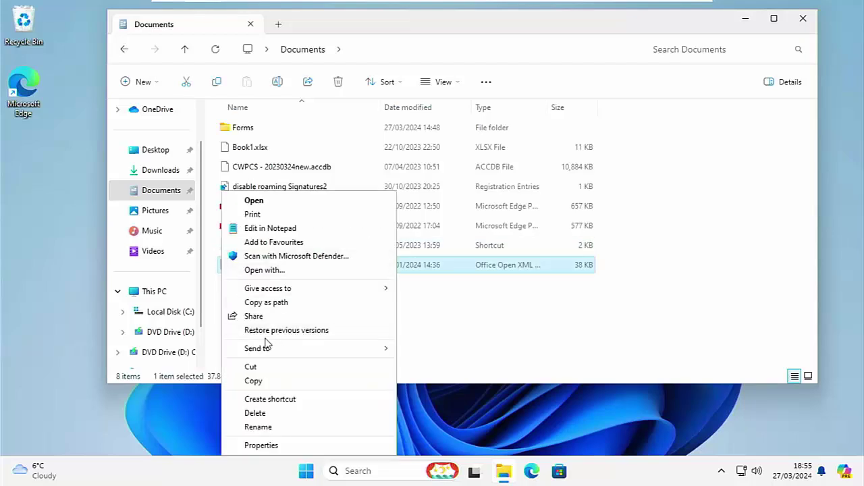
click(801, 18)
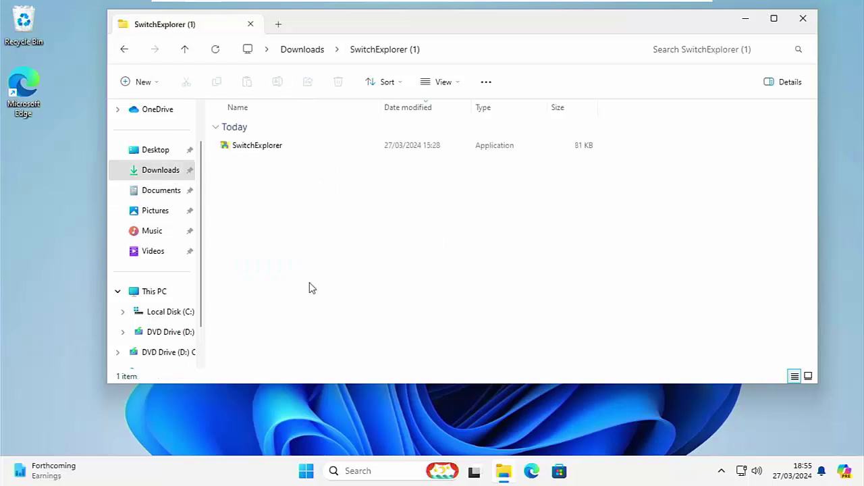
Run SwitchExplorer and set the Explorer type to Windows 10, restarting Explorer.
double_click(256, 155)
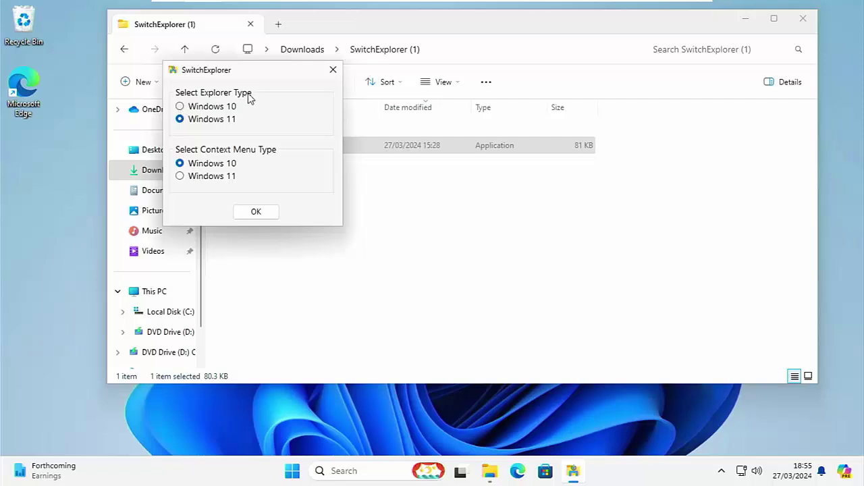
drag(277, 71, 476, 208)
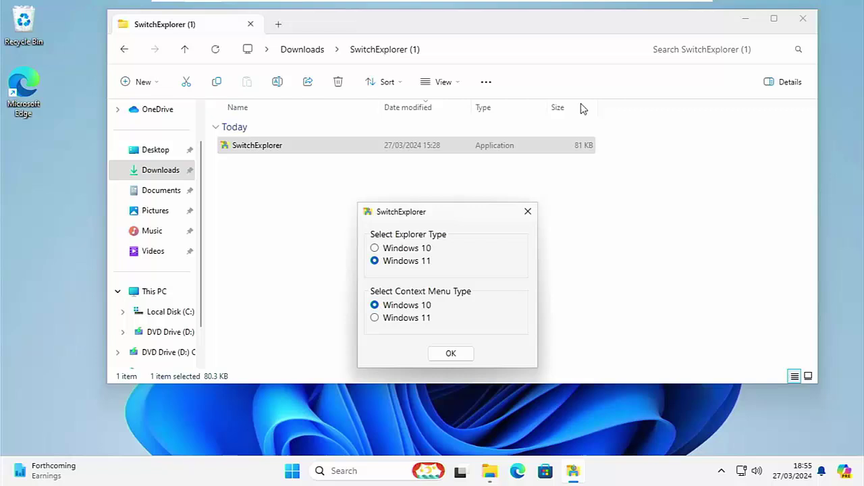
click(384, 250)
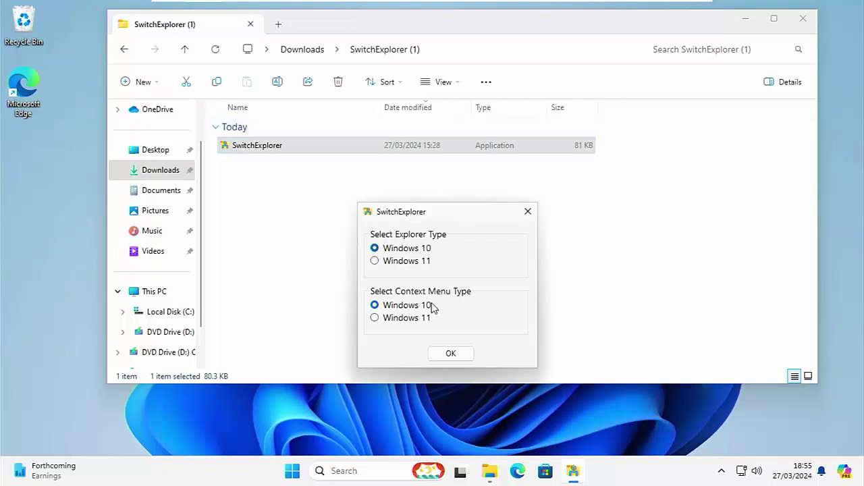
click(449, 353)
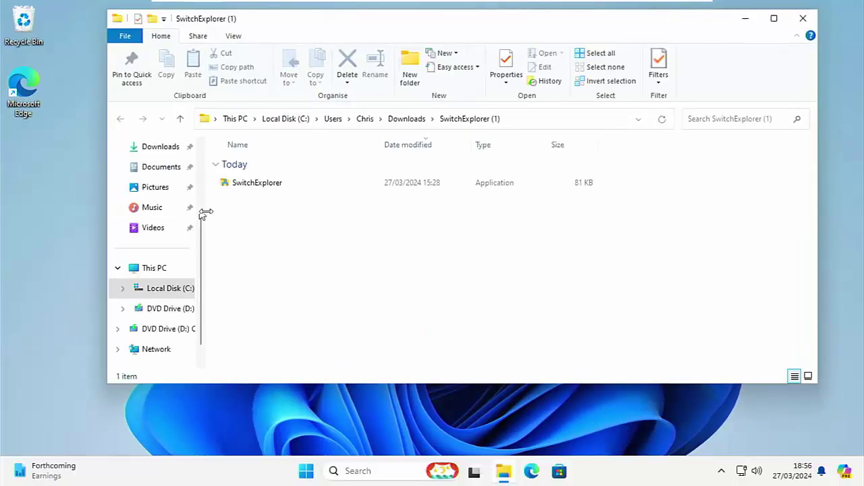
Relaunch SwitchExplorer and choose the Windows 11 context menu type.
click(250, 190)
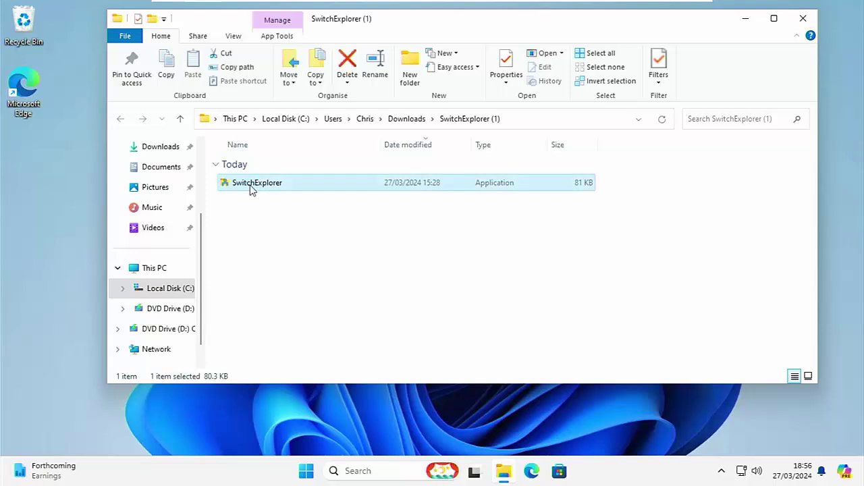
right_click(250, 190)
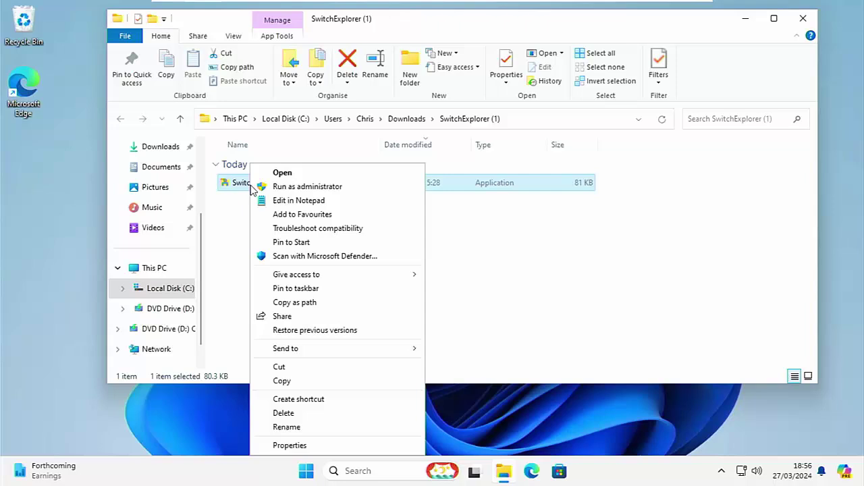
double_click(229, 182)
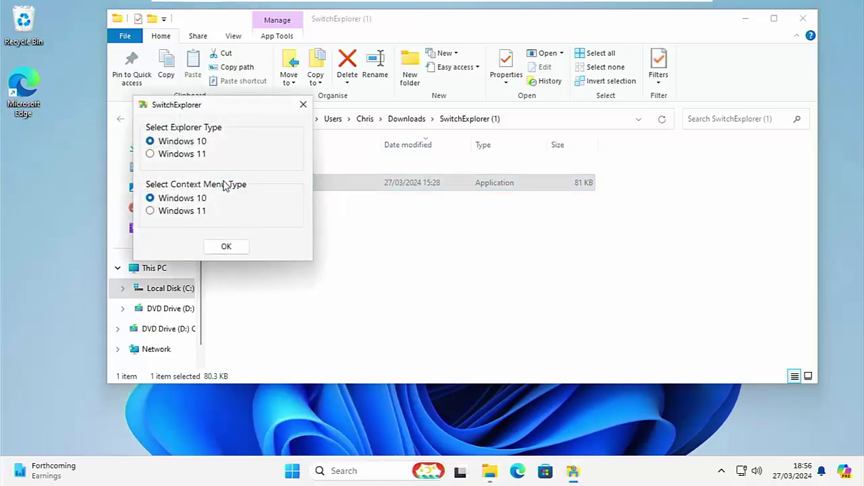
click(170, 213)
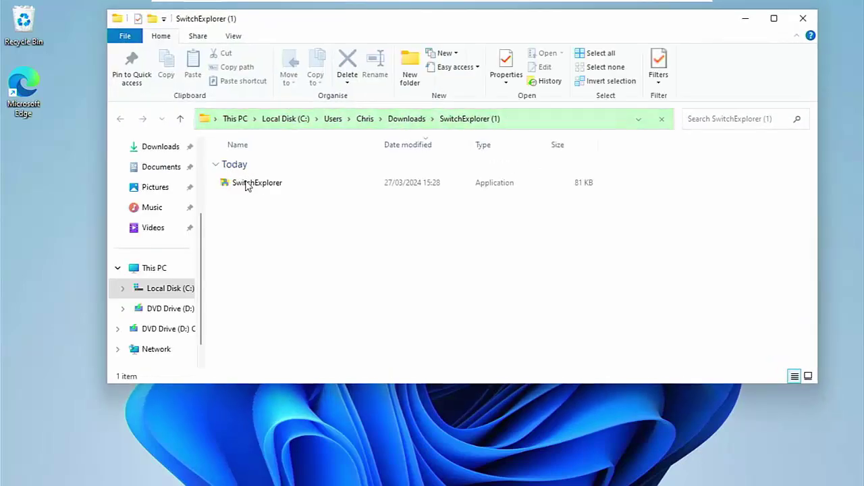
Check the new Windows 11 context menu on SwitchExplorer, then browse the Share and Home tabs.
click(241, 185)
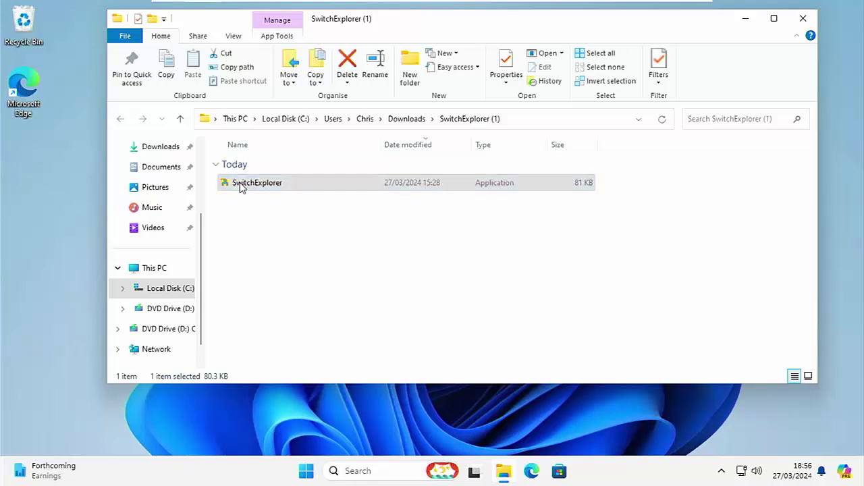
right_click(241, 187)
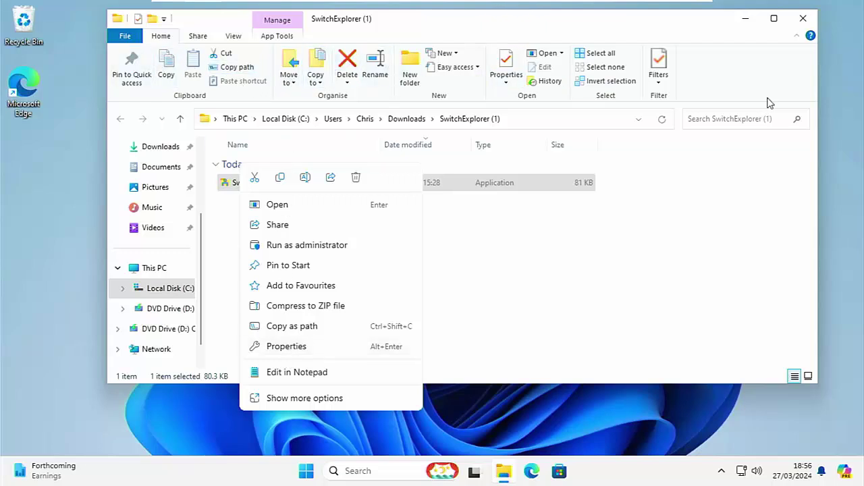
click(197, 37)
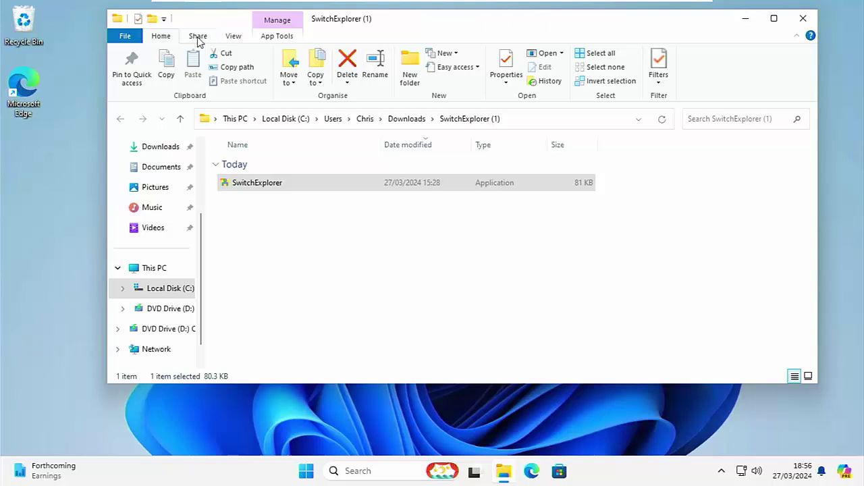
click(198, 37)
click(164, 37)
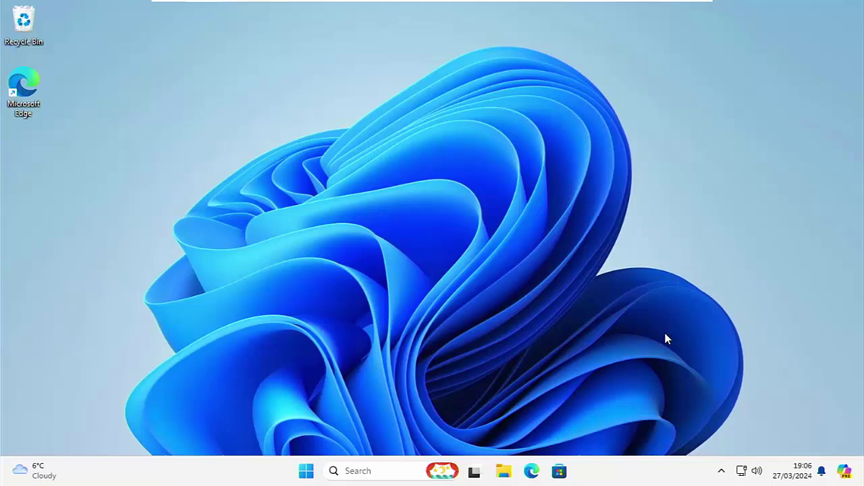
Launch Edge and go to cwtek.co.uk/wd.
click(533, 471)
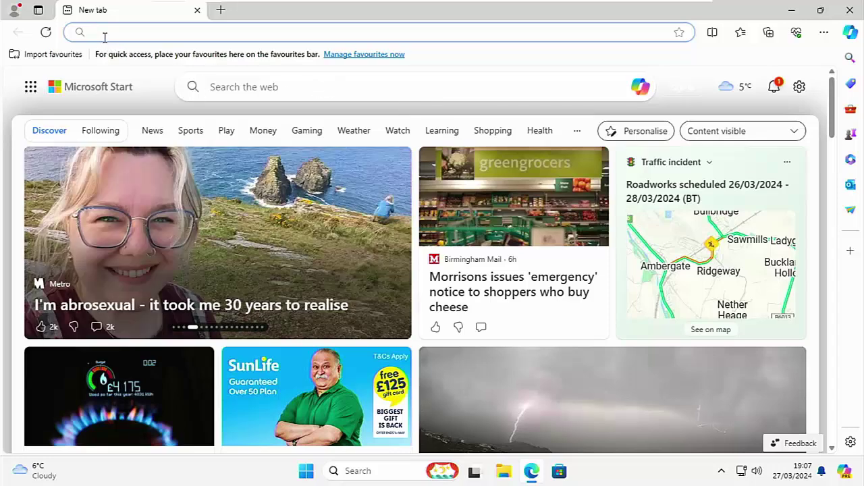
text(cw)
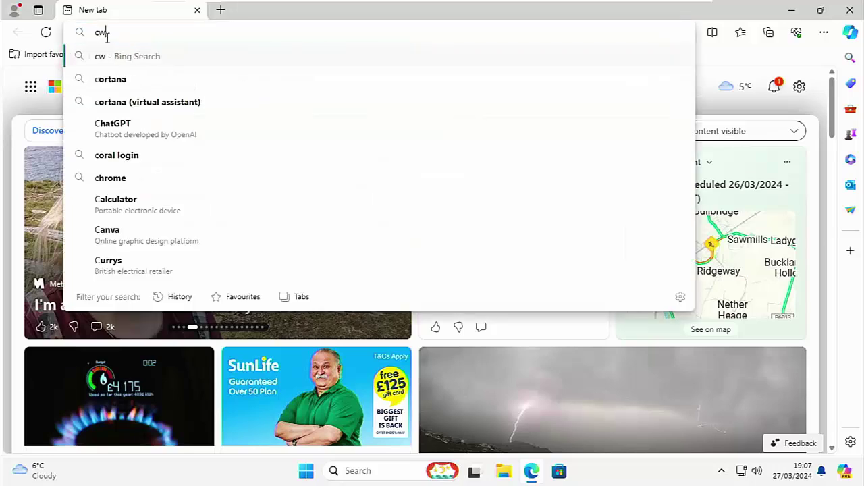
text(tek.v)
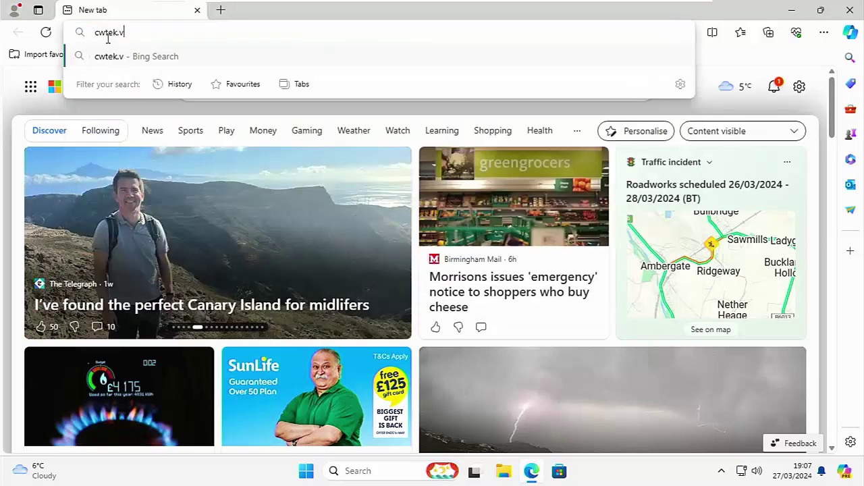
key(BackSpace)
text(co.)
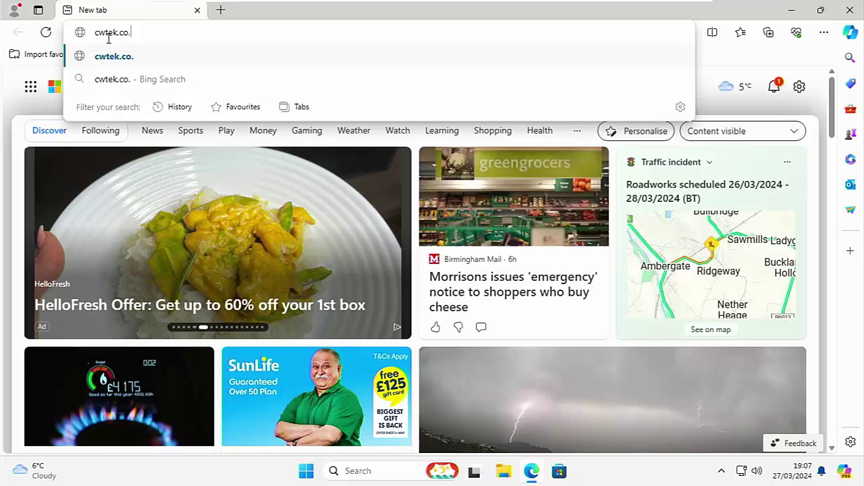
text(uk/)
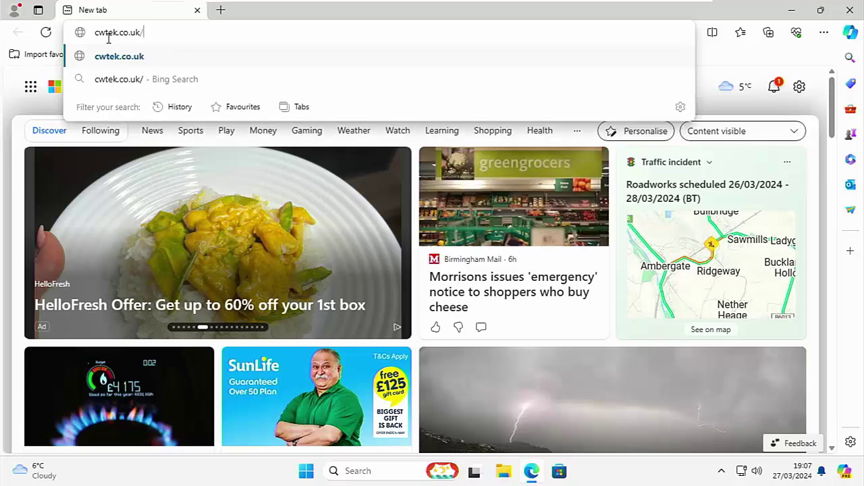
text(wd)
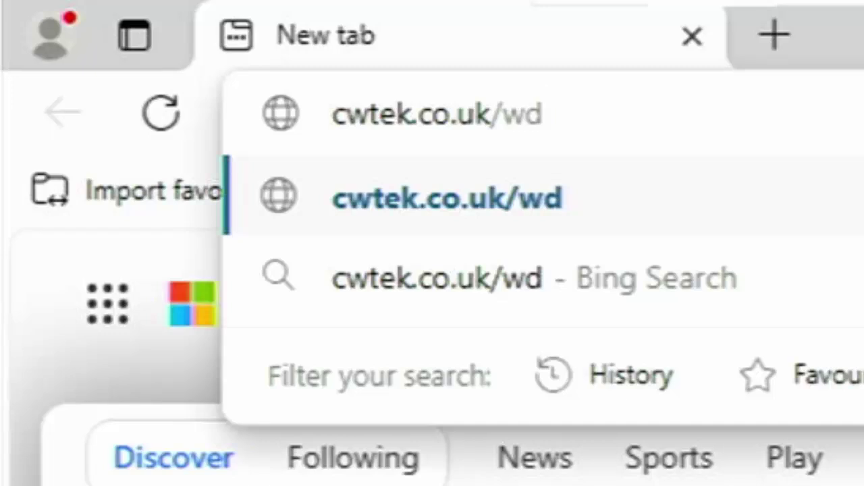
key(Return)
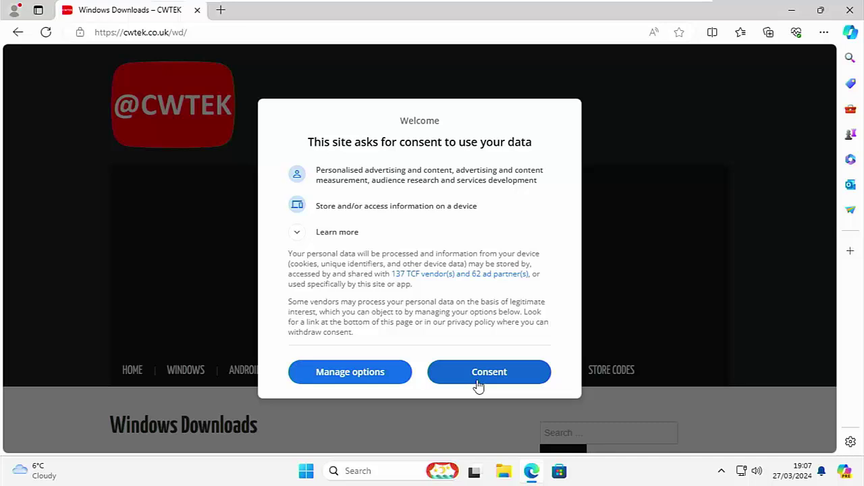
Save limited data choices via Manage options and Confirm choices, then scroll to Windows Tweaks.
click(374, 383)
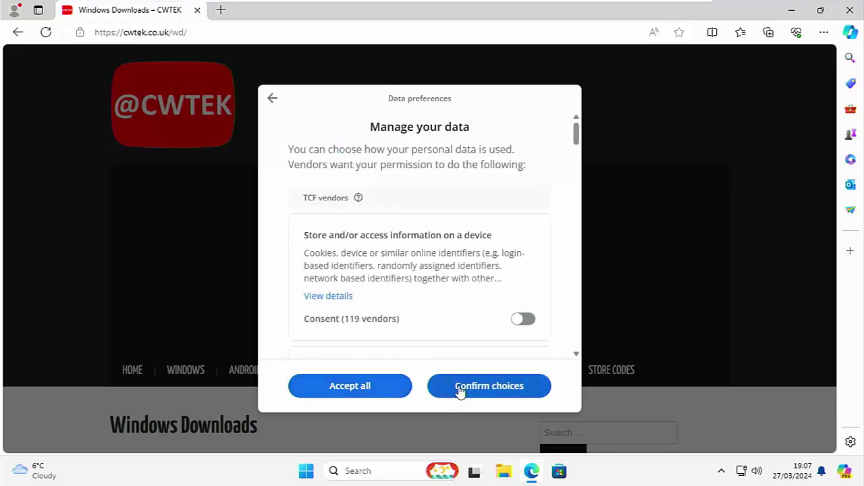
click(460, 389)
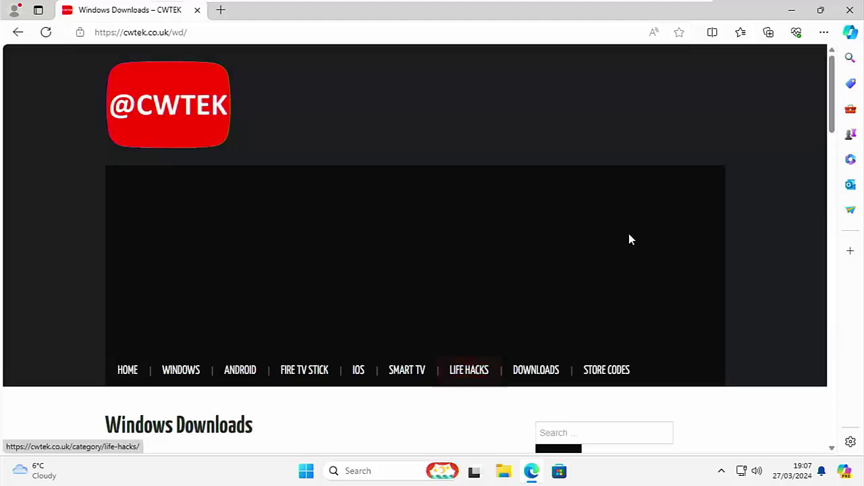
scroll(634, 235, down, 5)
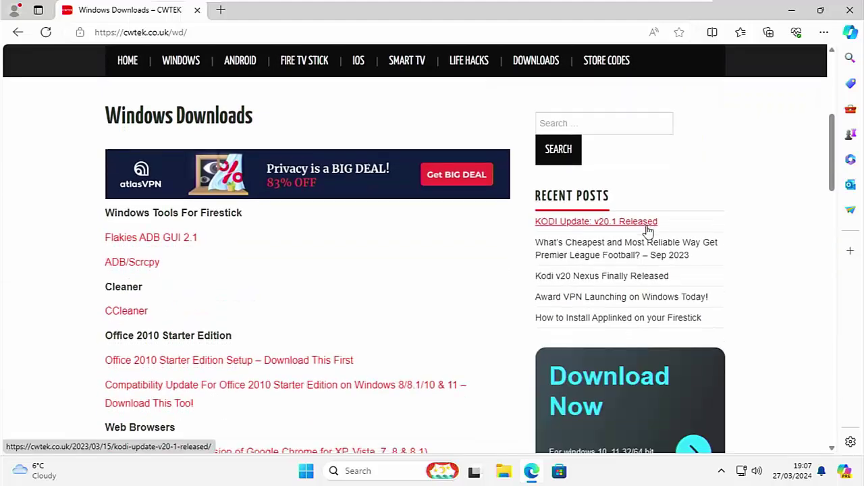
scroll(646, 231, down, 5)
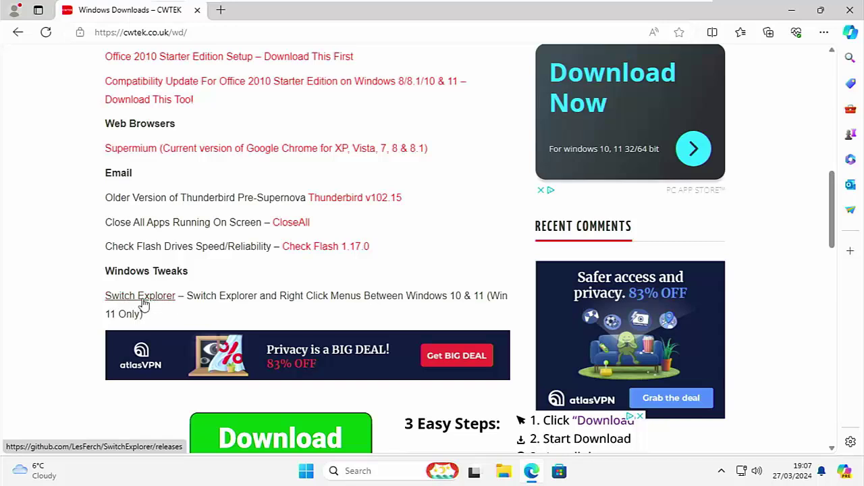
Download SwitchExplorer.zip from the Switch Explorer GitHub release, close Edge and open File Explorer.
click(136, 297)
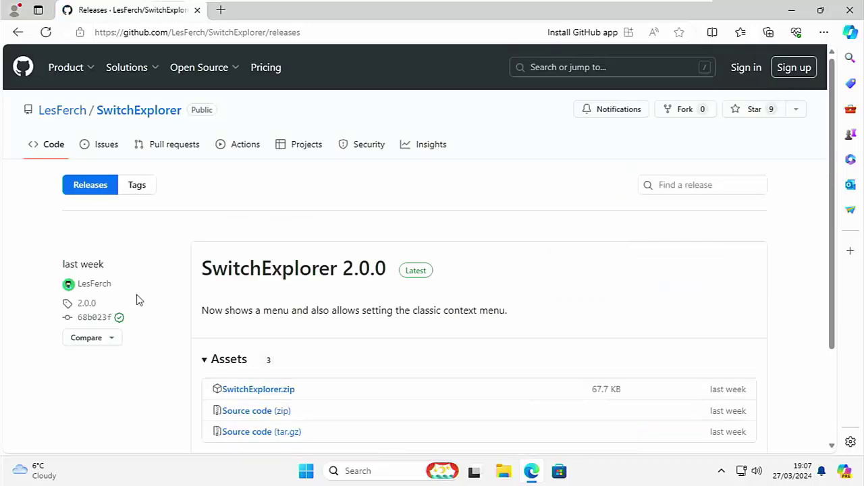
click(256, 391)
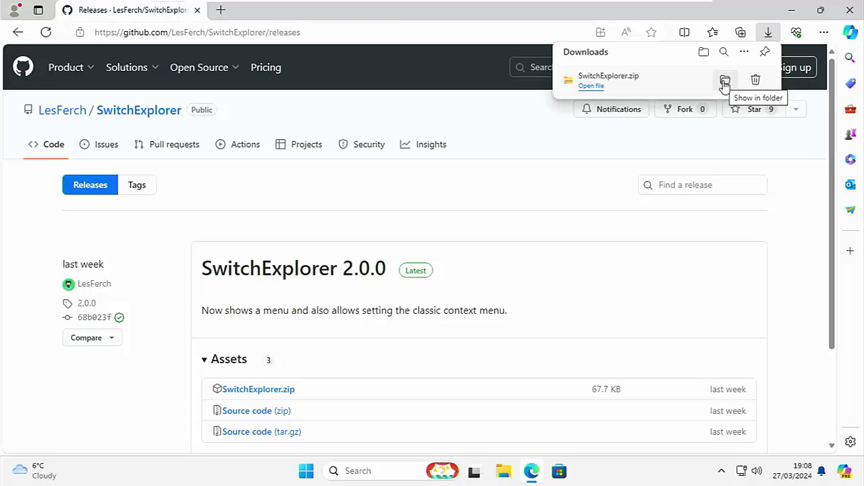
click(859, 9)
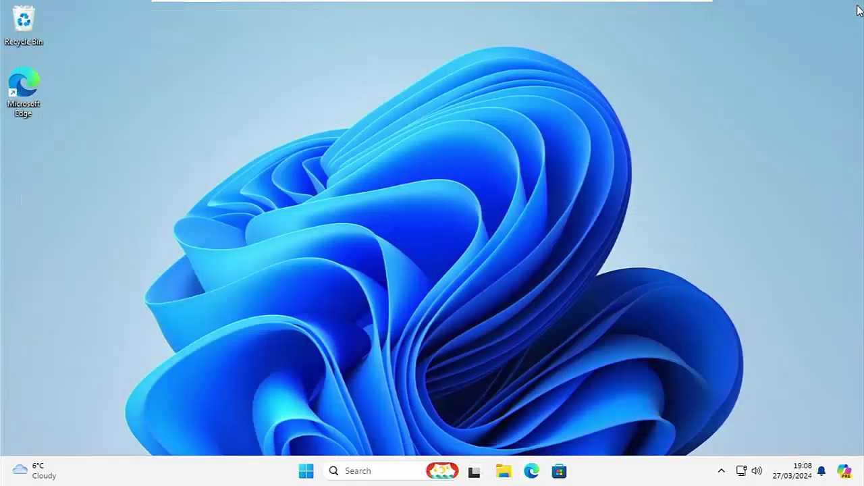
click(504, 473)
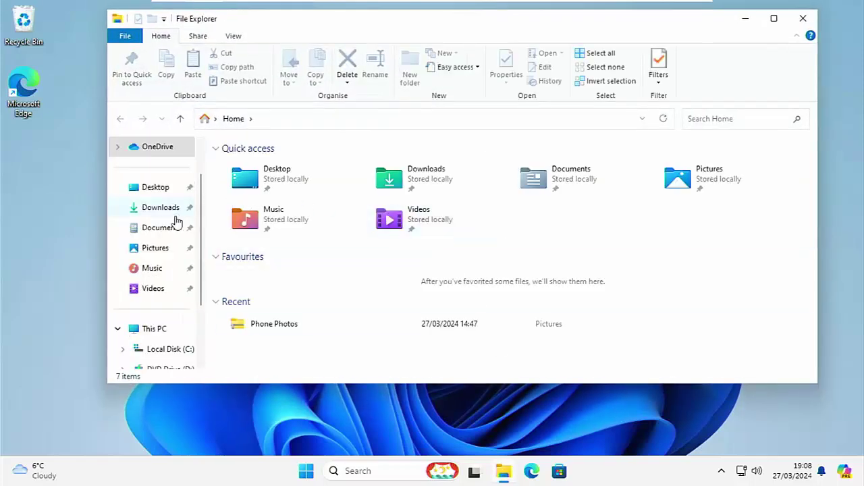
Extract SwitchExplorer.zip in Downloads into the suggested SwitchExplorer folder.
click(152, 212)
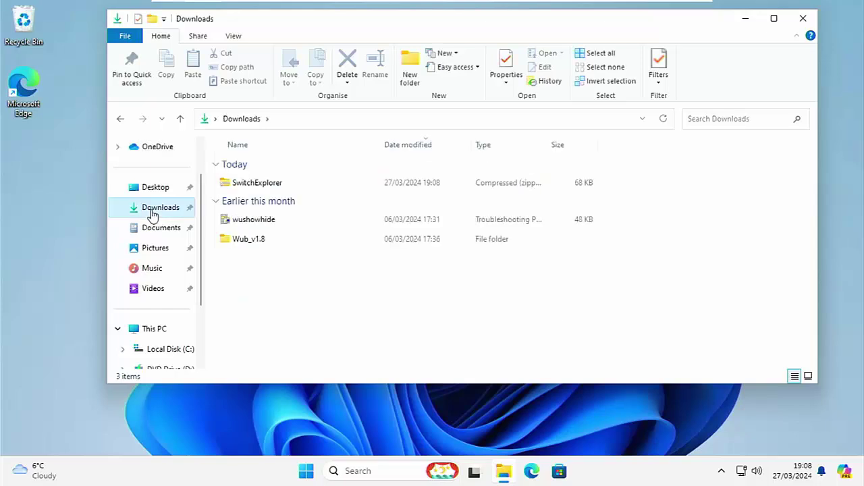
click(253, 187)
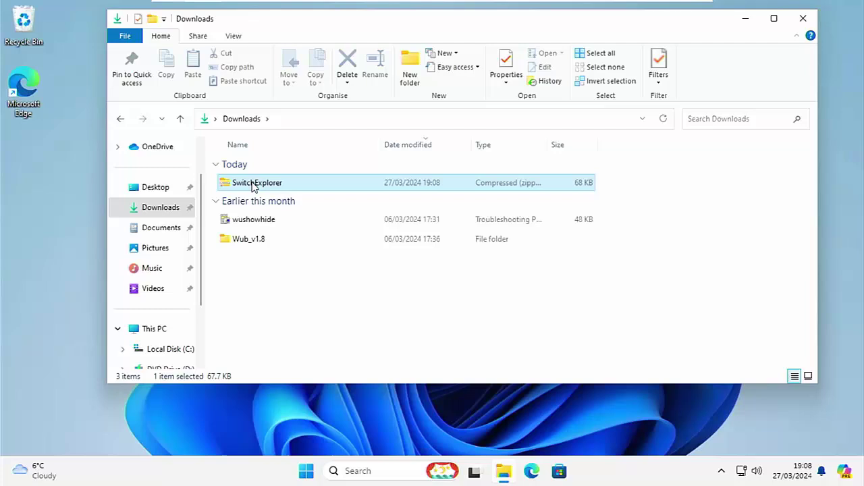
right_click(255, 187)
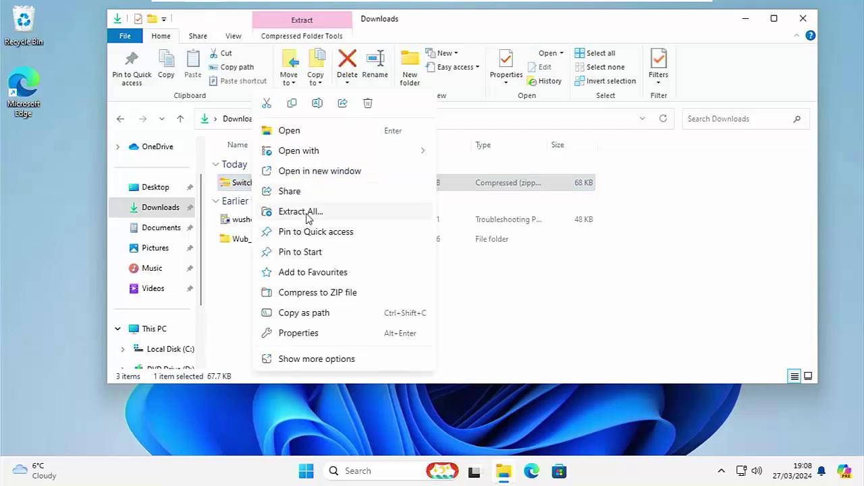
click(305, 211)
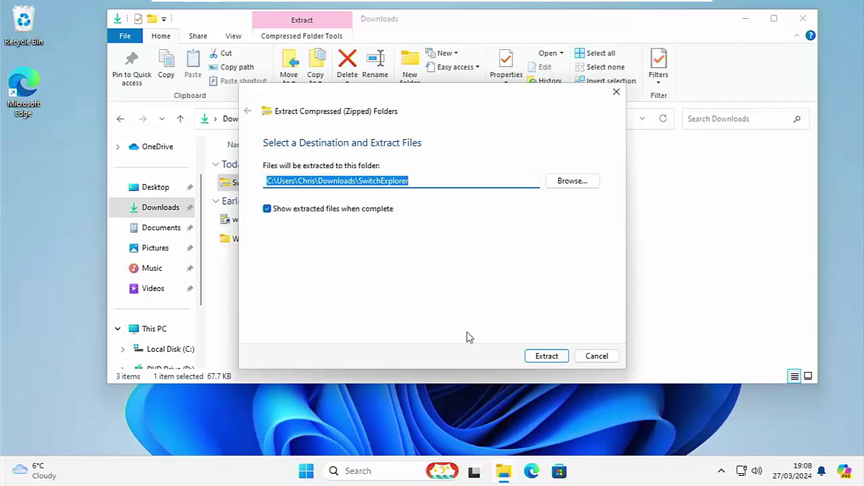
click(557, 360)
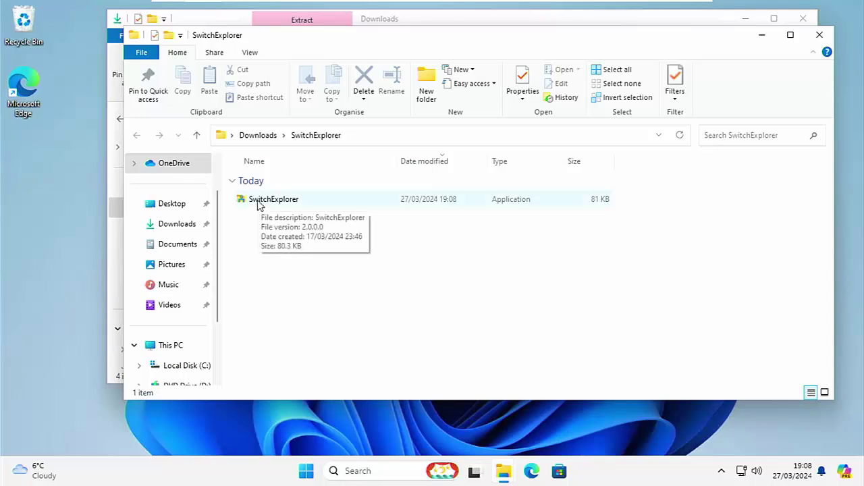
Launch SwitchExplorer.exe, getting past SmartScreen with More info and Run anyway.
double_click(257, 204)
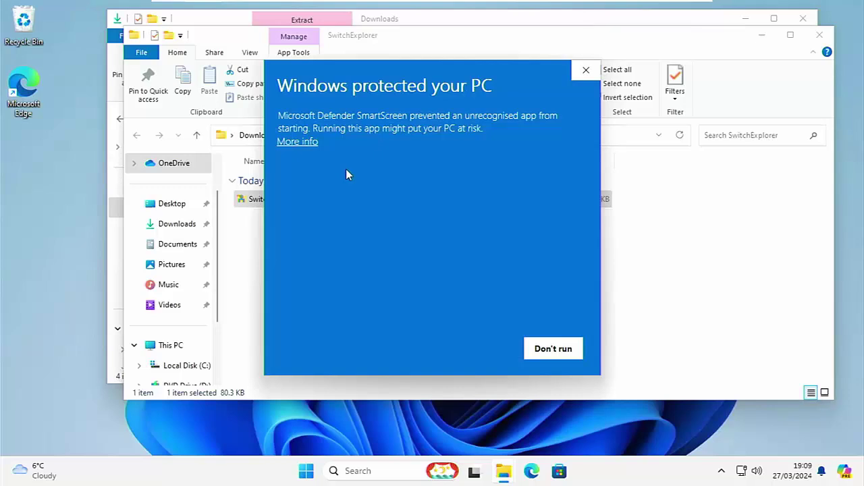
click(302, 143)
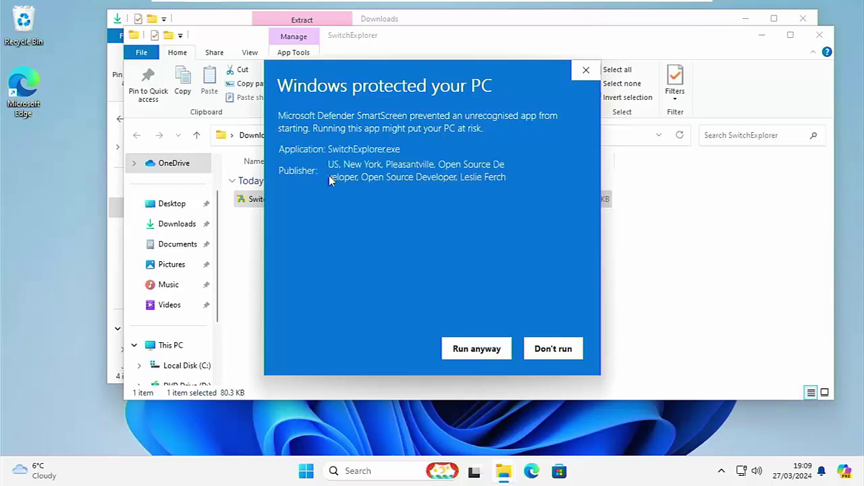
click(477, 349)
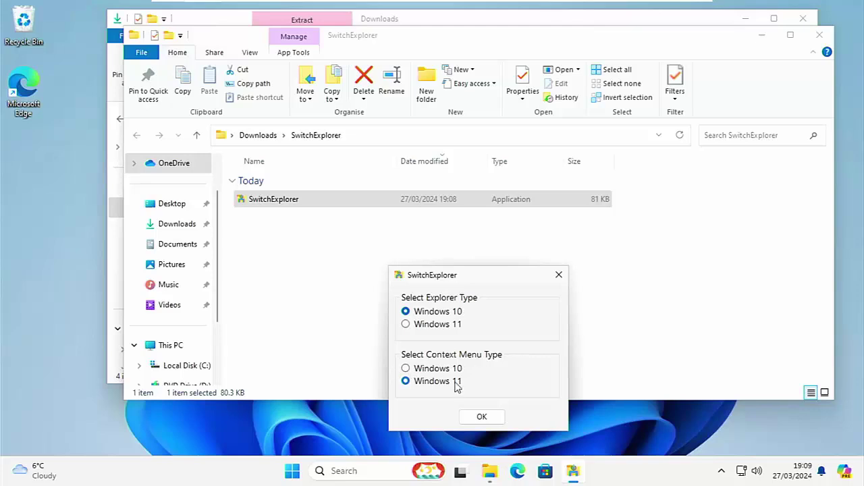
Choose Windows 11 as the SwitchExplorer Explorer type.
click(406, 324)
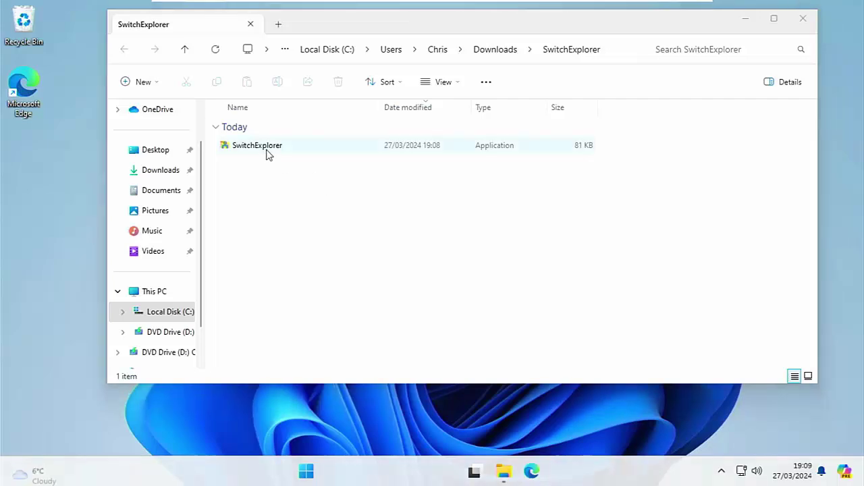
Relaunch SwitchExplorer and set both the Explorer type and the context menu type to Windows 10.
click(241, 150)
double_click(242, 149)
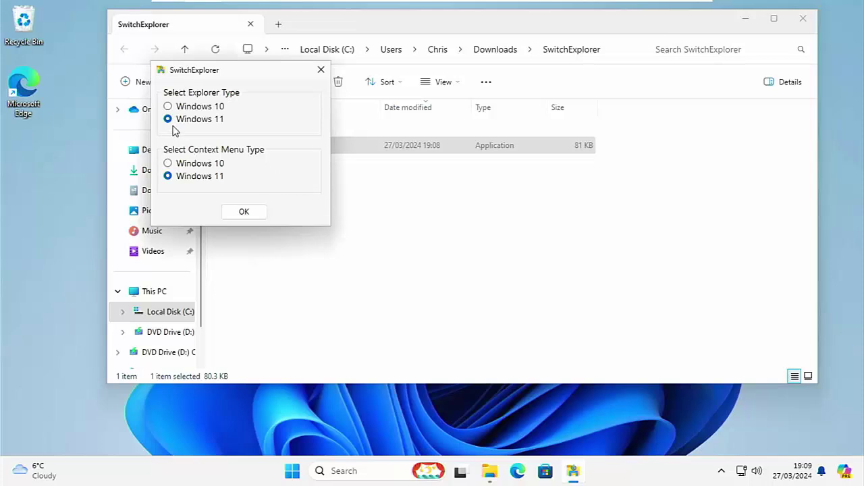
click(172, 109)
click(172, 165)
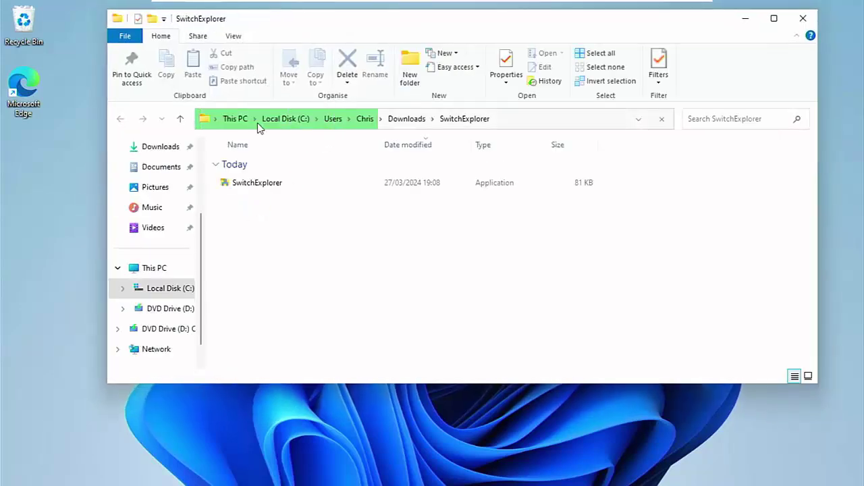
Run SwitchExplorer.exe again and check that its right-click menu shows the classic Windows 10 list.
double_click(254, 188)
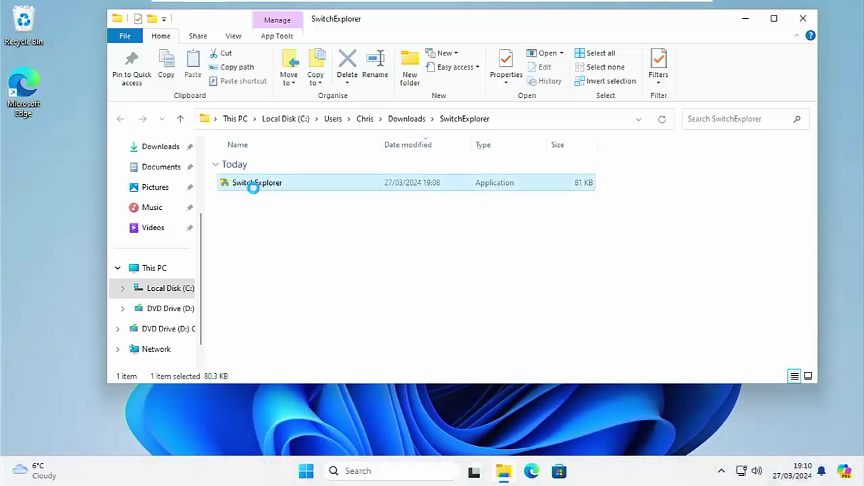
right_click(254, 189)
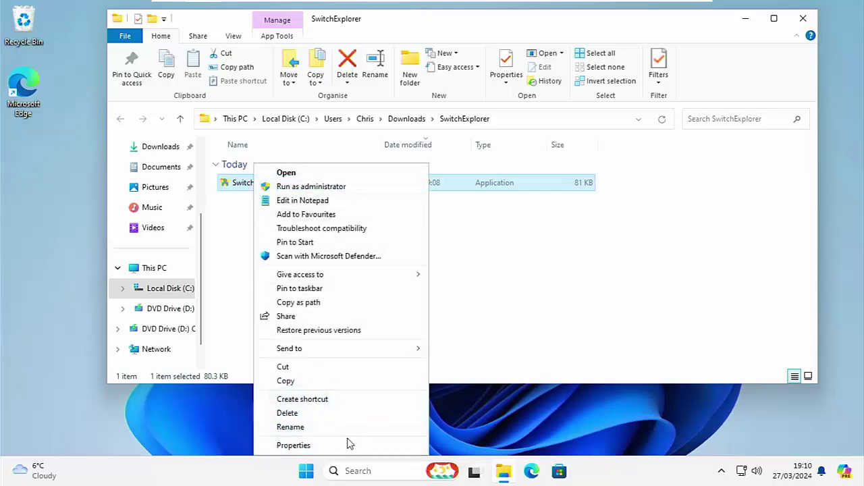
click(510, 347)
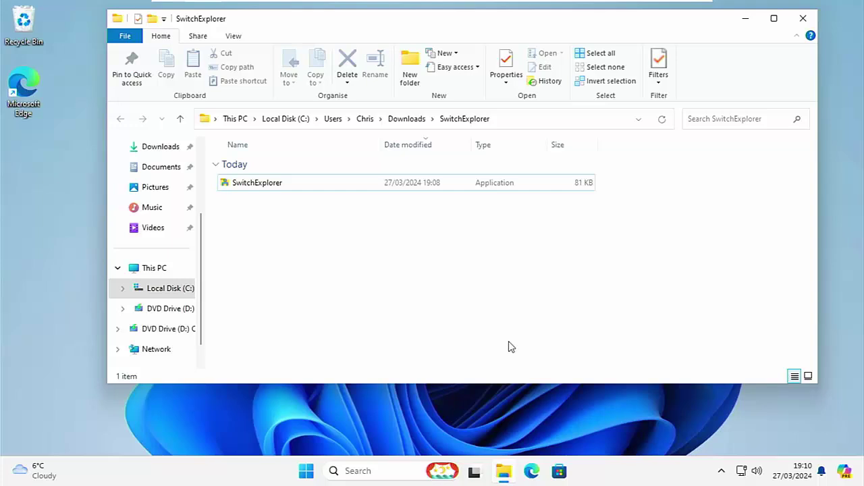
click(244, 182)
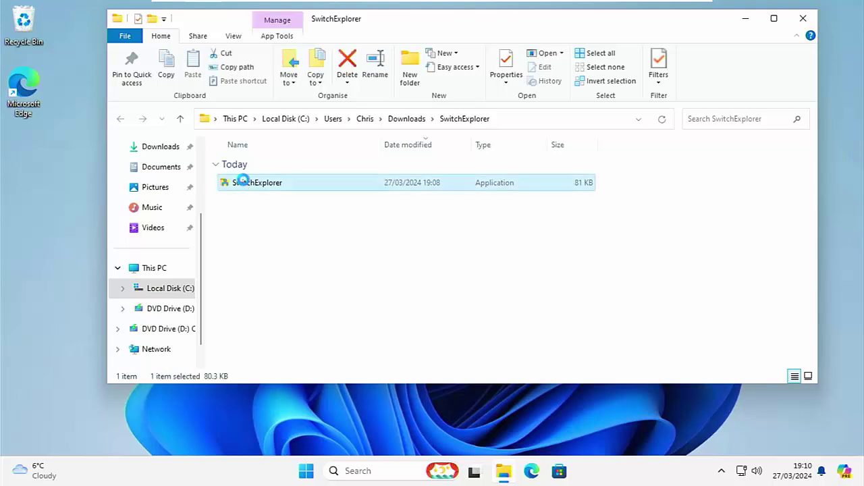
right_click(244, 181)
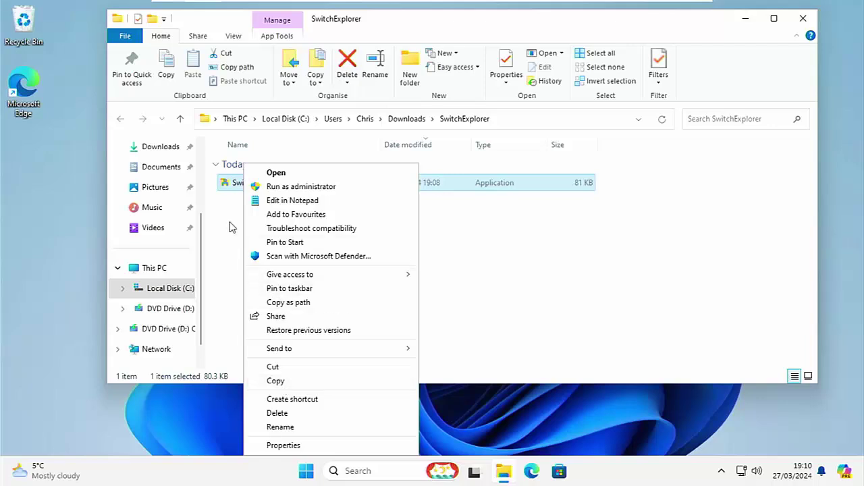
In SwitchExplorer, switch the context menu type to Windows 11 and apply it.
double_click(236, 190)
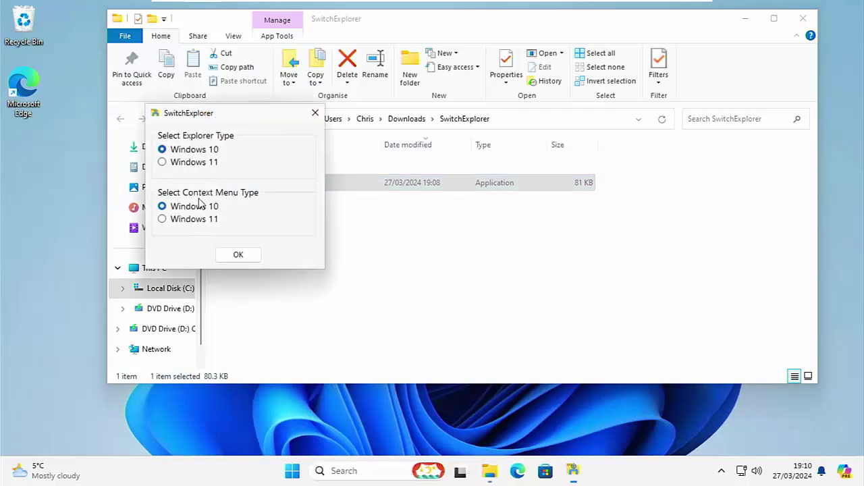
click(179, 224)
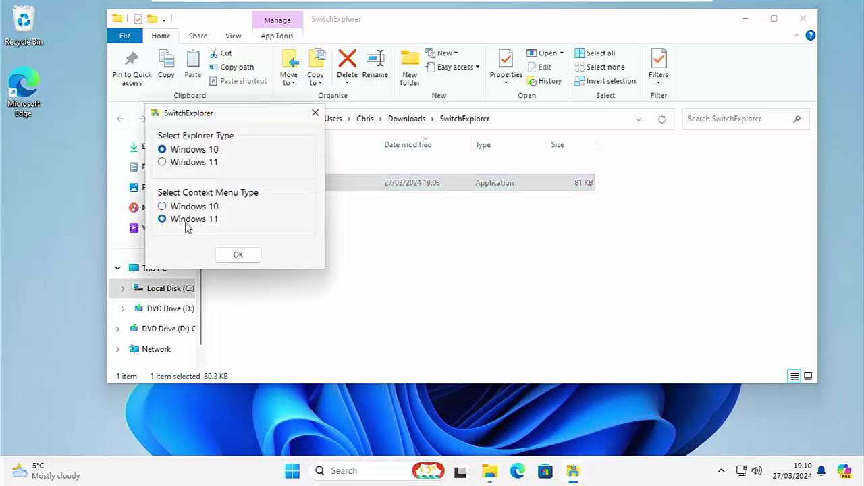
click(247, 254)
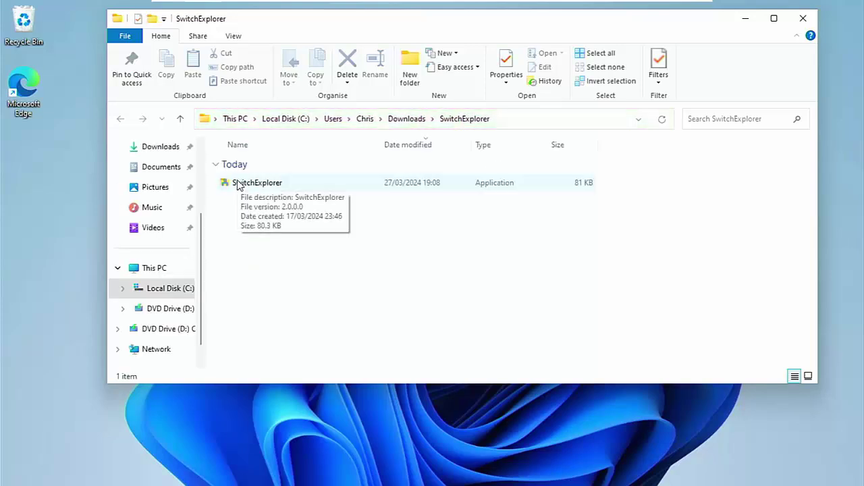
Copy SwitchExplorer.exe from the compact Windows 11 right-click menu.
double_click(238, 185)
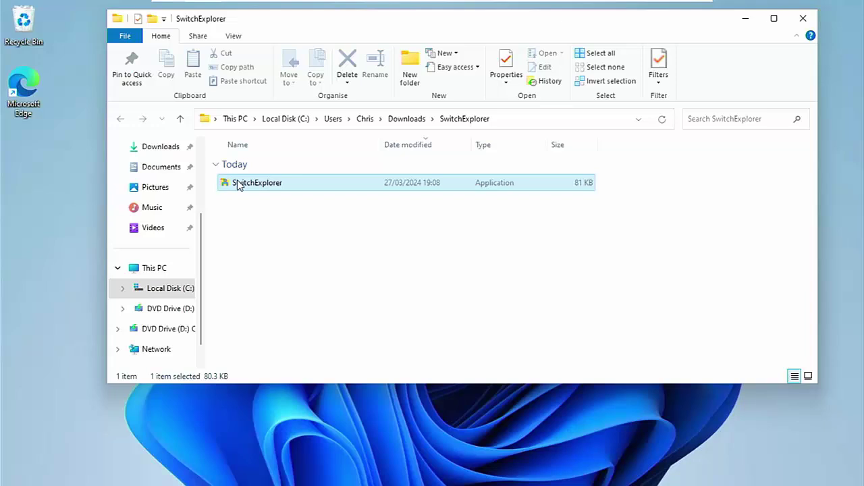
right_click(237, 185)
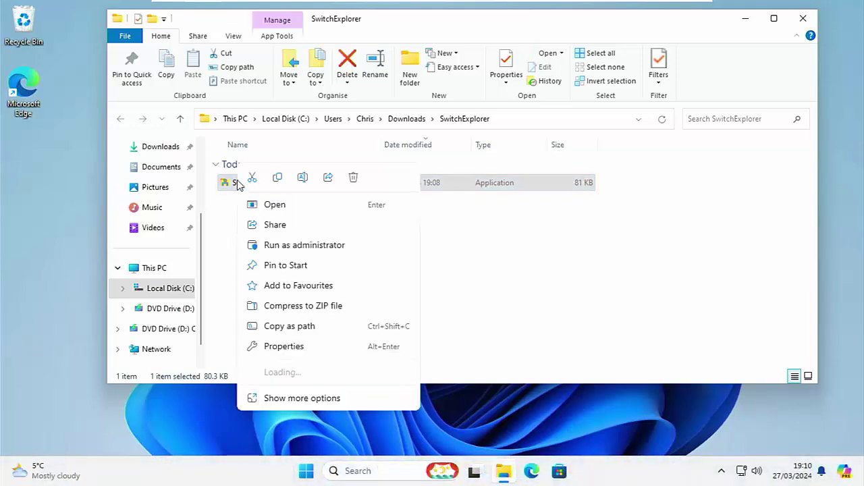
click(278, 178)
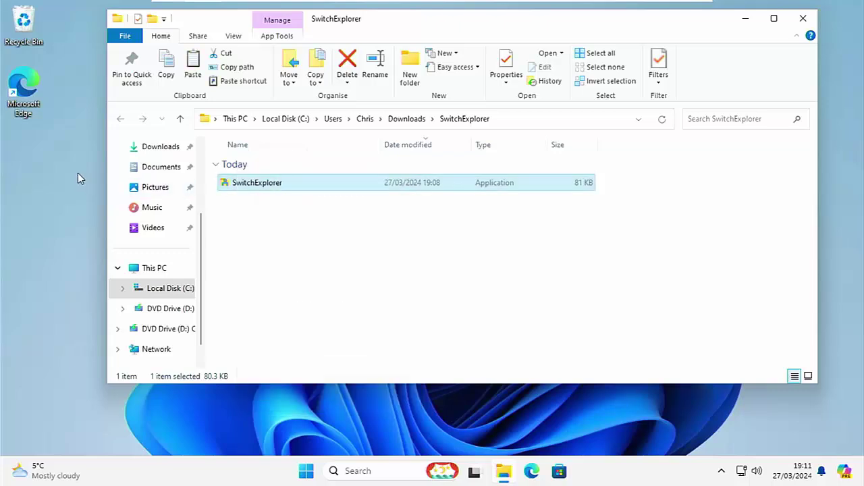
click(46, 178)
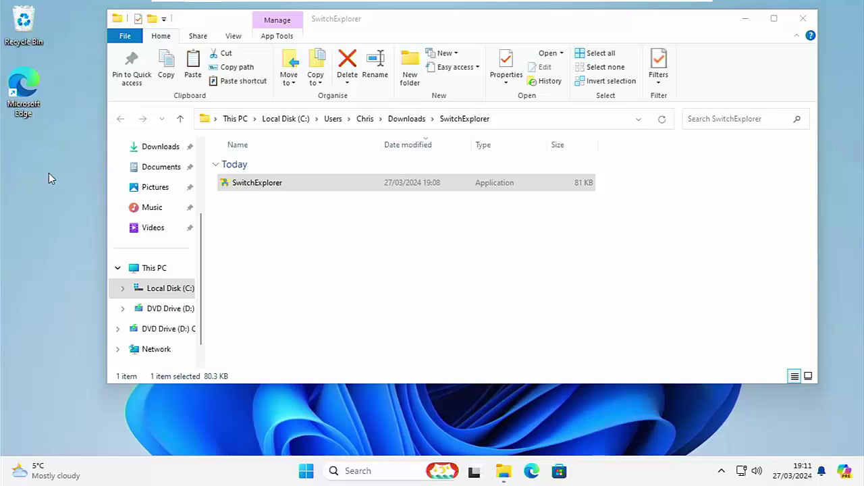
Close File Explorer, paste SwitchExplorer onto the desktop, and run it once from the new icon.
click(801, 18)
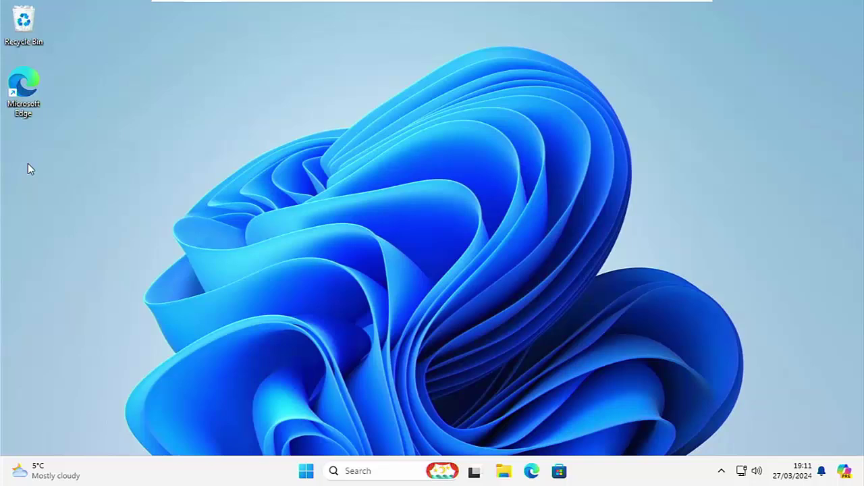
right_click(28, 169)
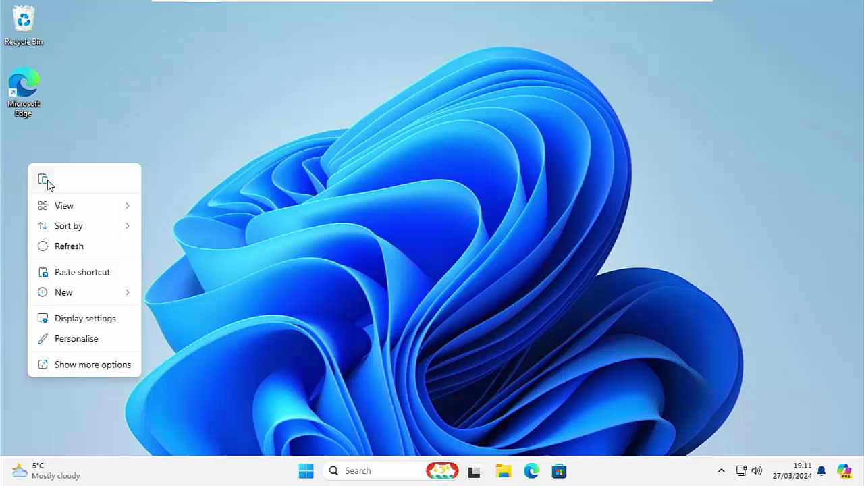
click(57, 361)
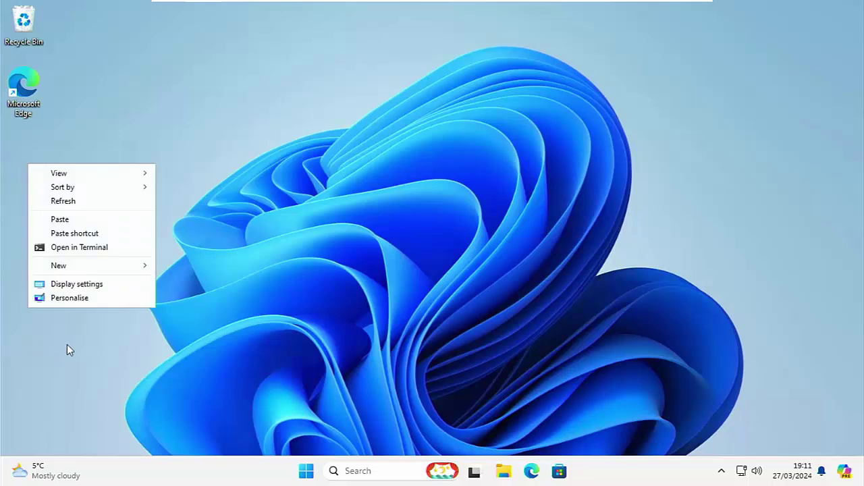
click(80, 223)
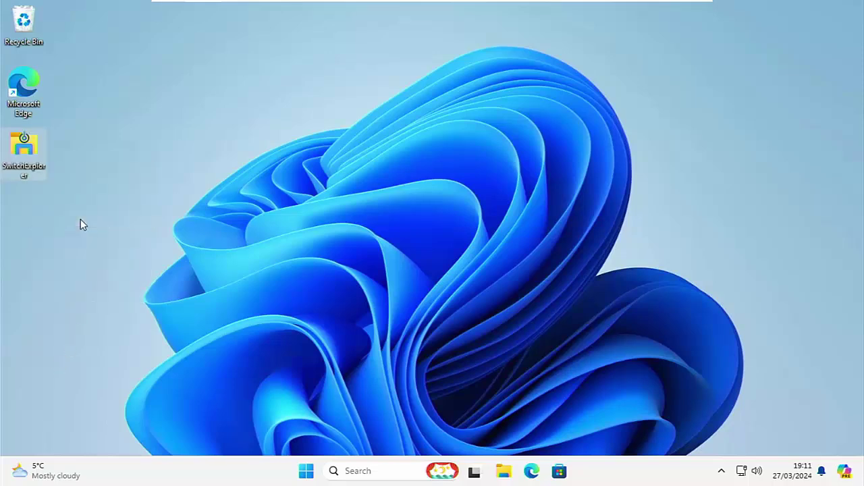
double_click(25, 160)
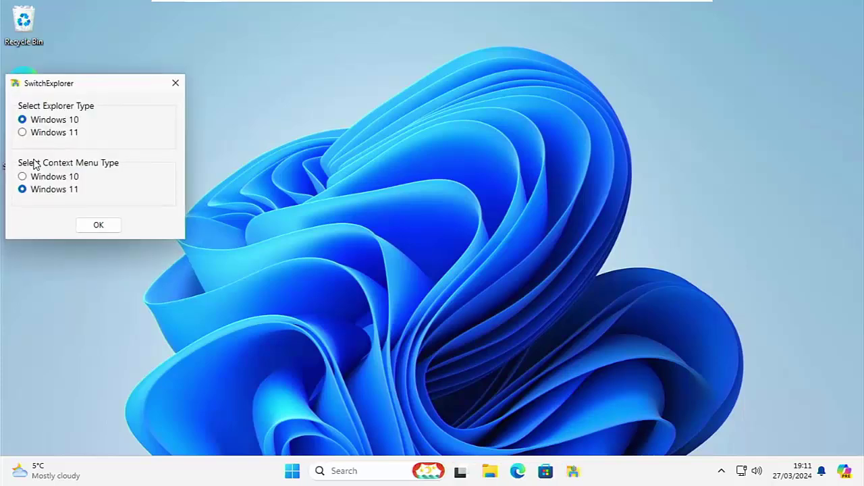
click(100, 225)
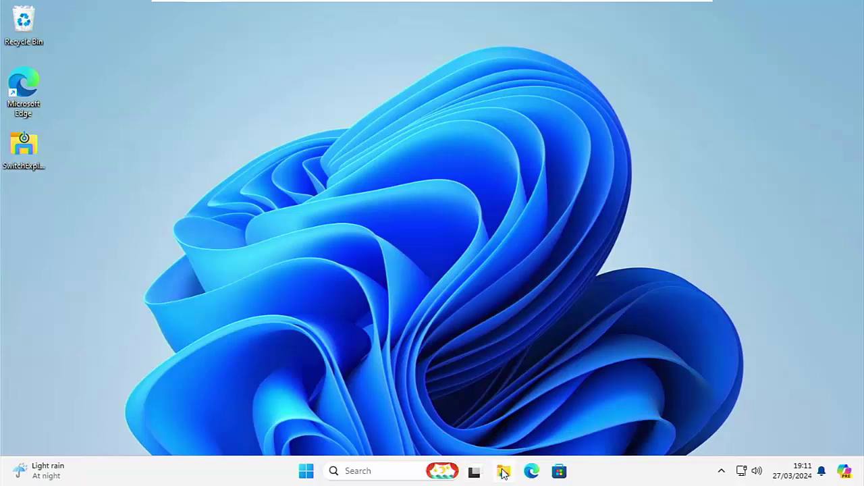
Delete the downloaded SwitchExplorer zip file from Downloads.
click(503, 473)
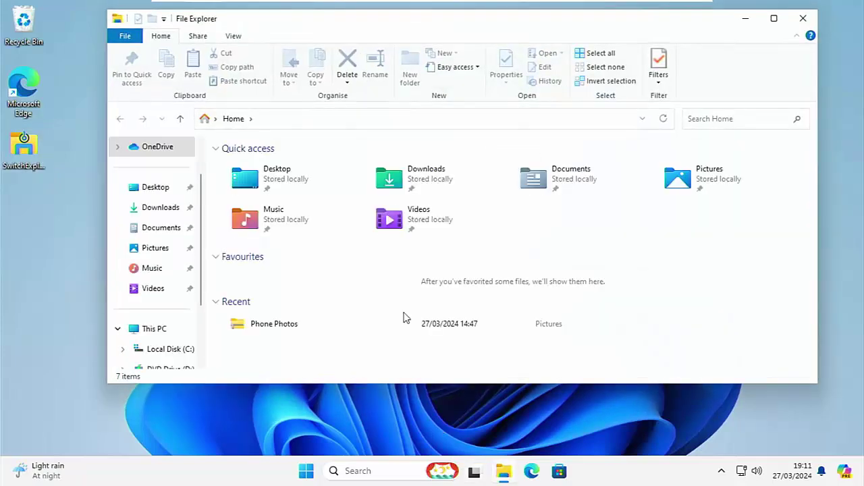
click(156, 210)
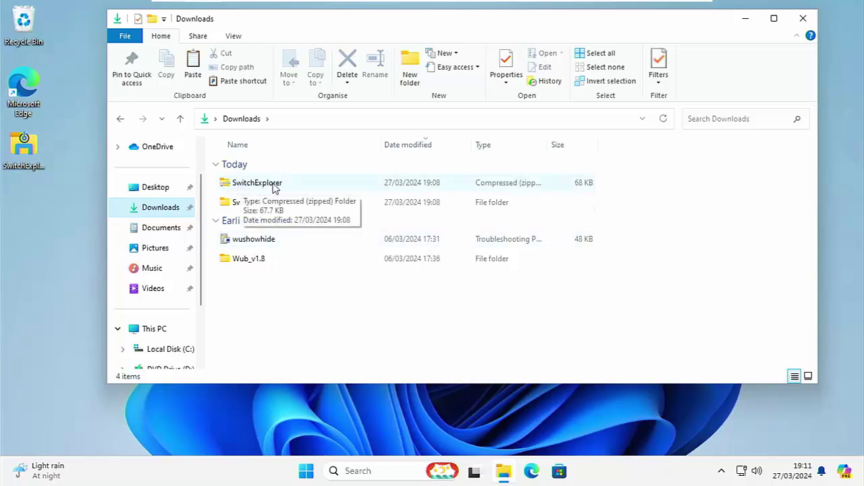
click(233, 191)
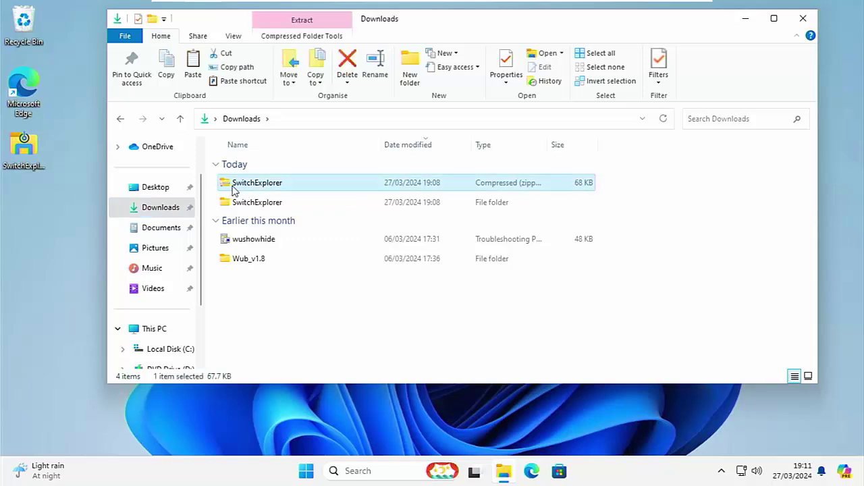
click(347, 64)
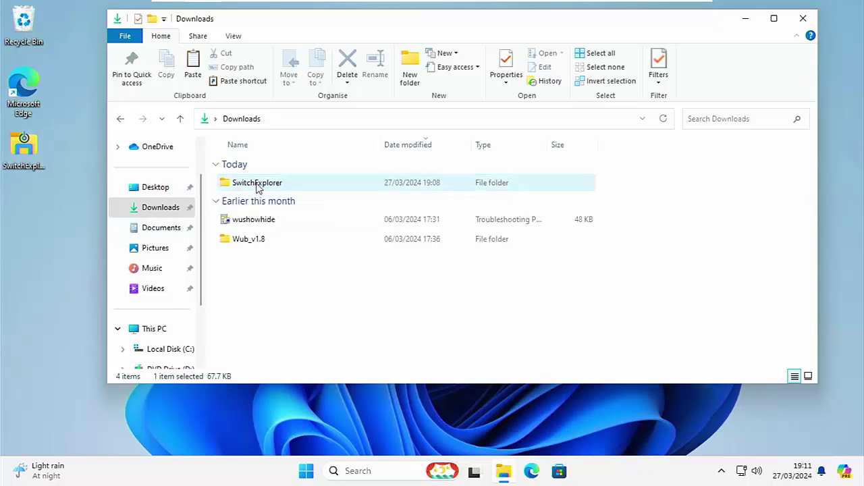
Delete the extracted SwitchExplorer folder from Downloads using the classic context menu.
click(257, 185)
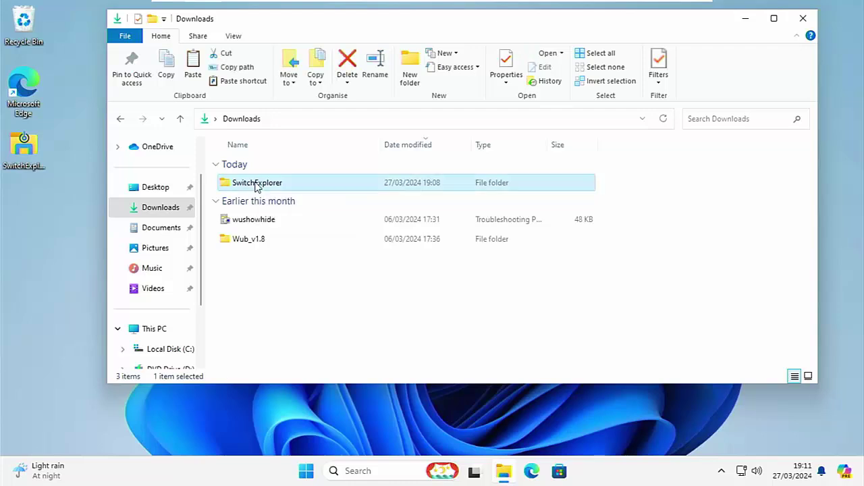
right_click(257, 187)
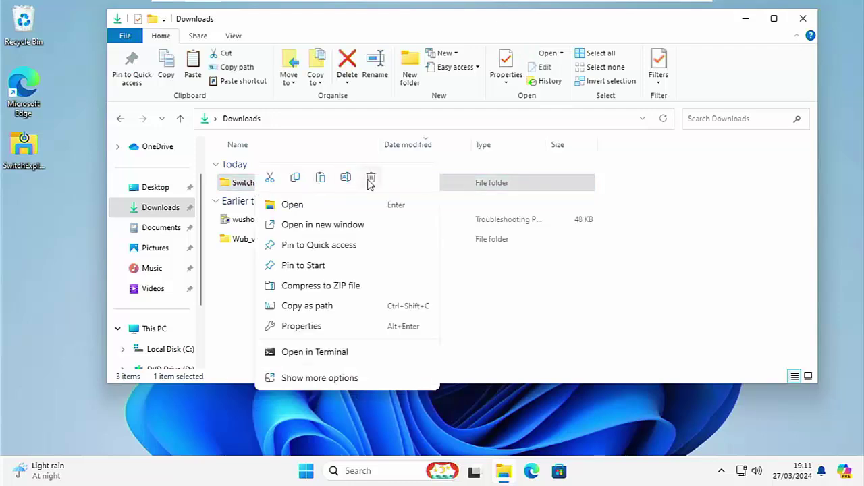
click(292, 377)
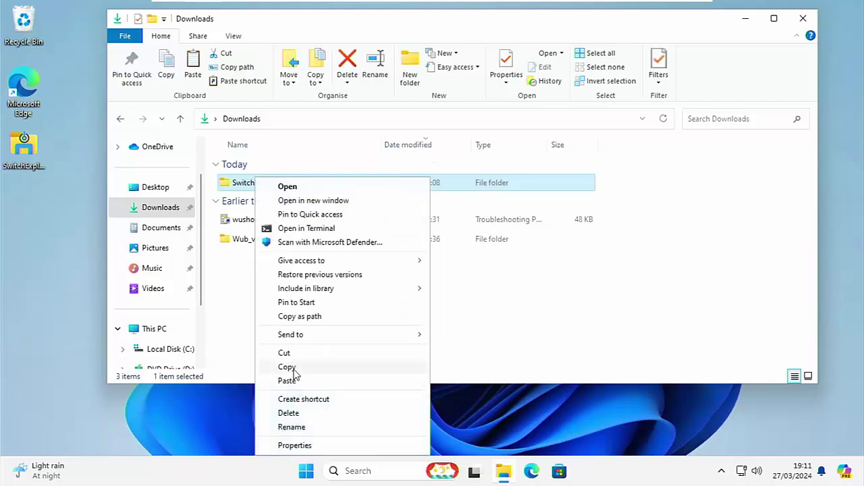
click(289, 412)
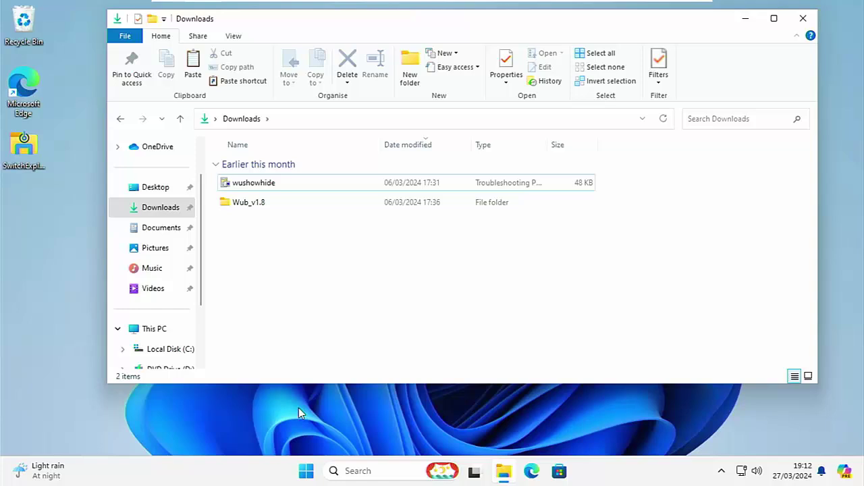